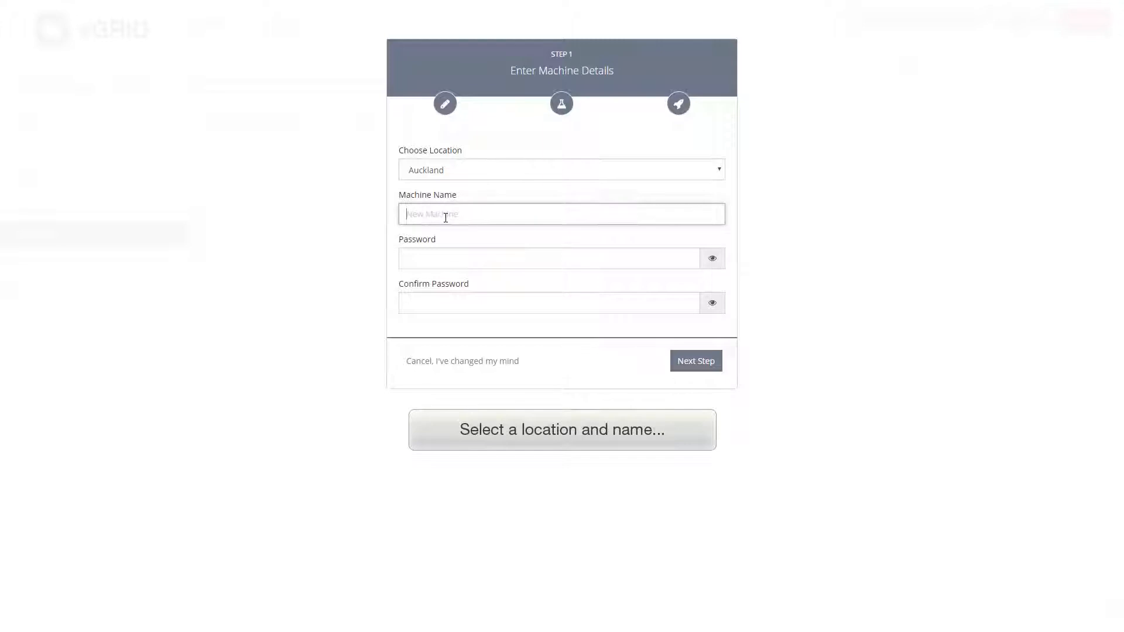
# - Name the Auckland machine DEMOSERVER and enter the administrator password in both password fields
pyautogui.write('D')
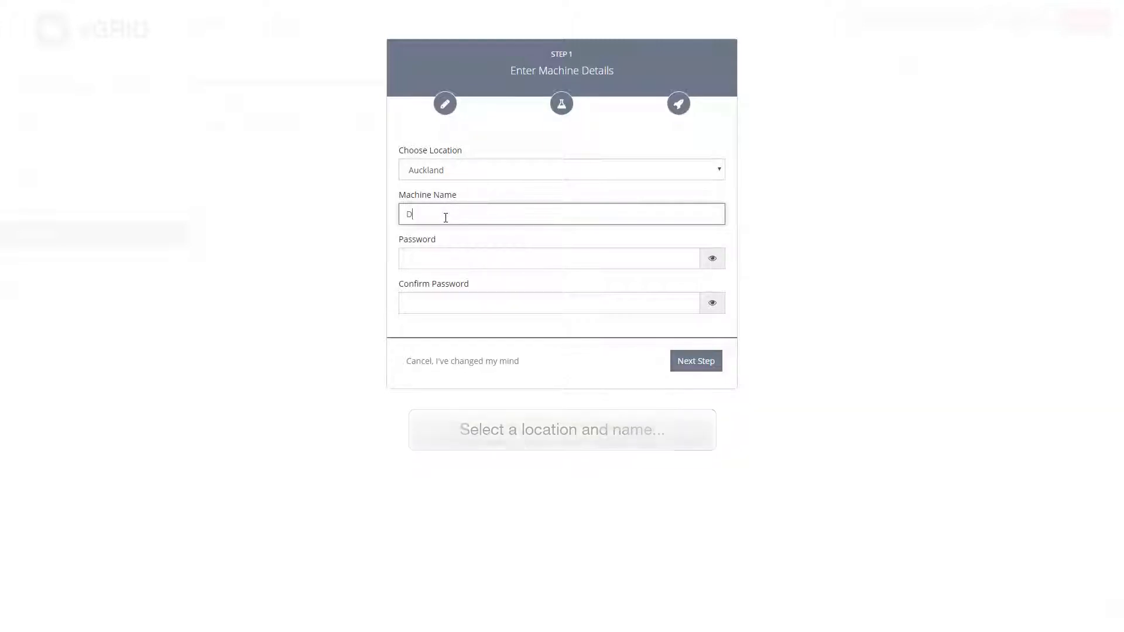
pyautogui.write('EMOSERVER')
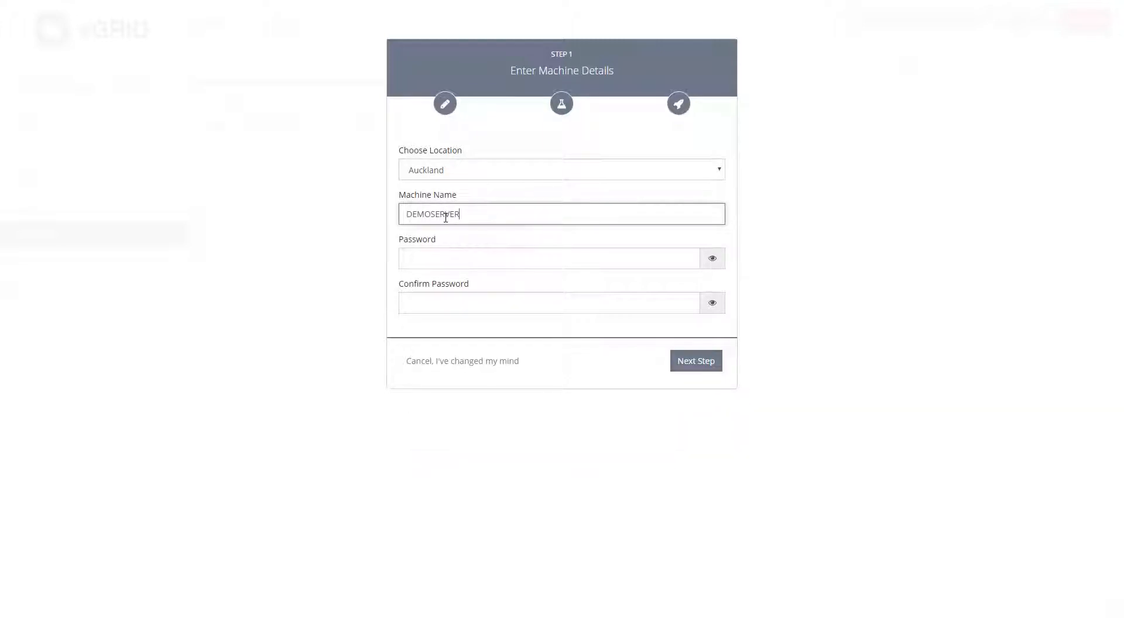
pyautogui.click(438, 267)
pyautogui.write('P')
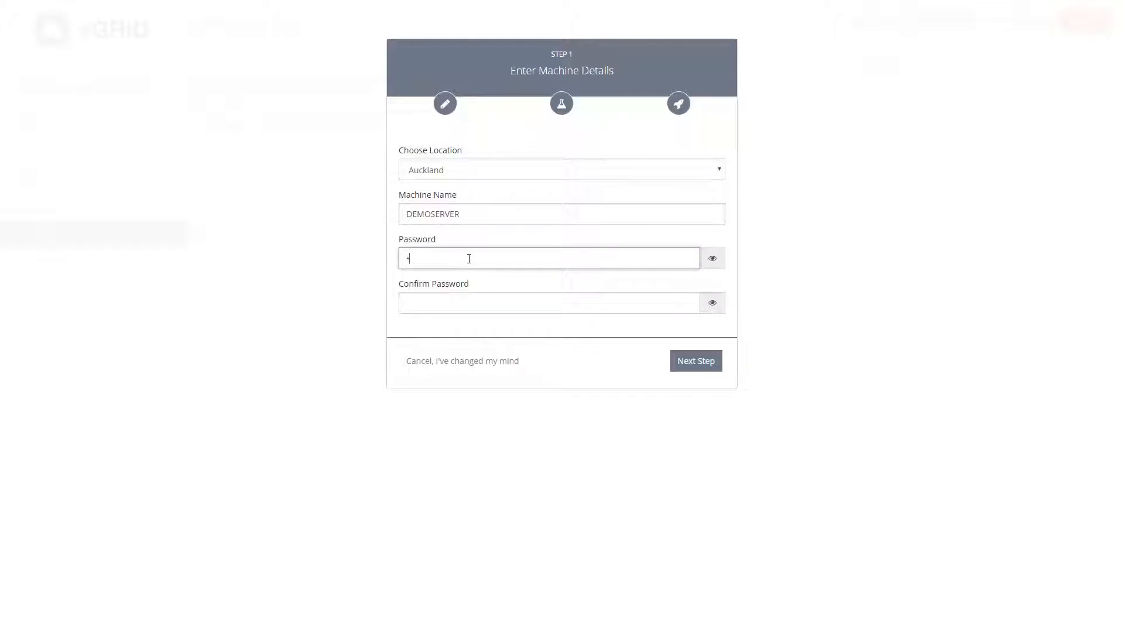
pyautogui.write('assw0r')
pyautogui.press('Tab')
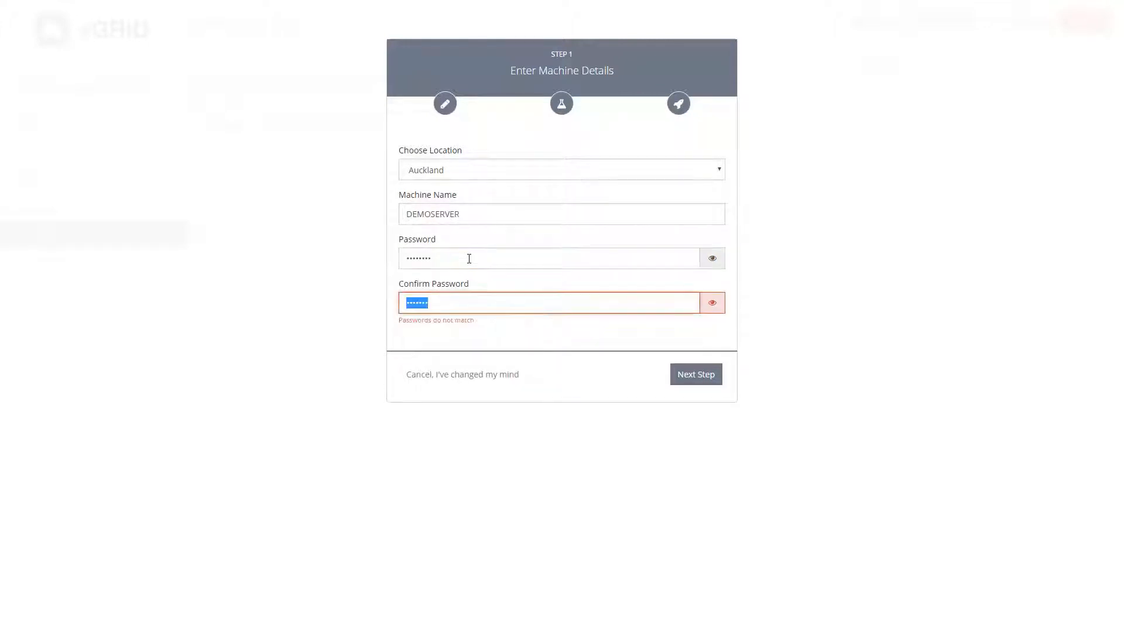
pyautogui.write('Pas')
pyautogui.write('sw0rd')
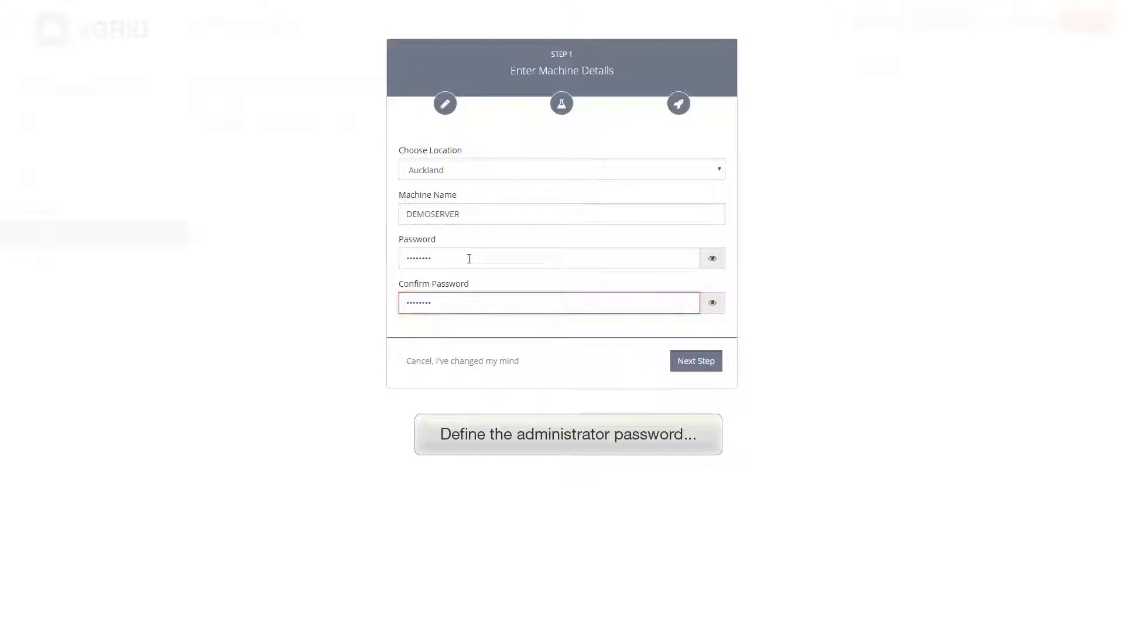
# - Pick the Windows Server 2016 Standard Edition (Desktop Experience) template with Silver storage, then continue to the summary
pyautogui.click(700, 364)
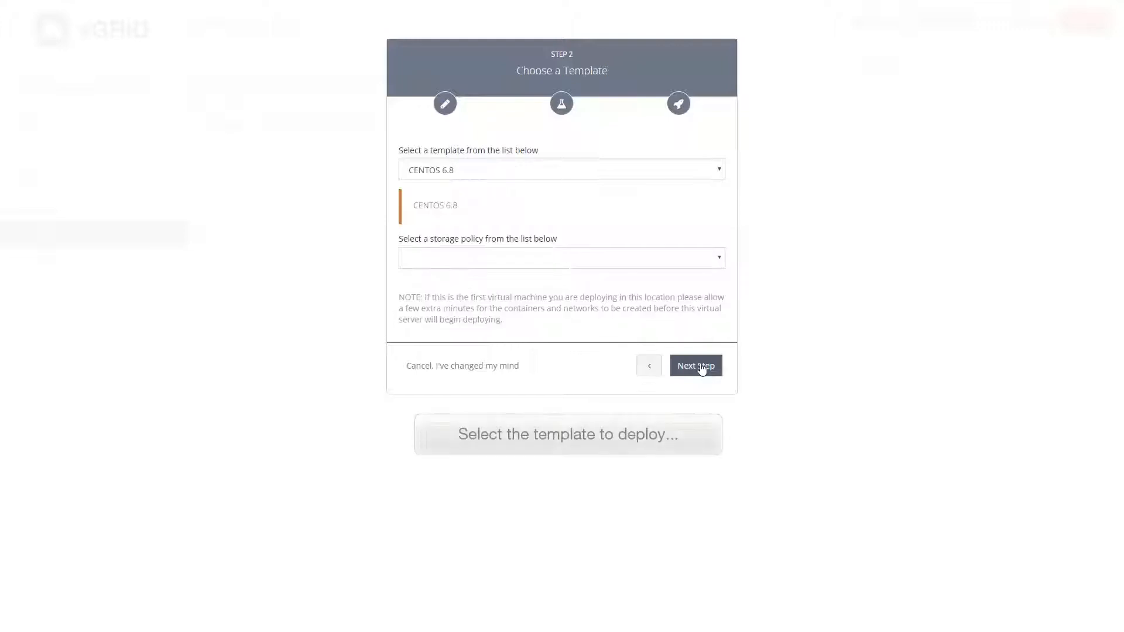
pyautogui.click(592, 170)
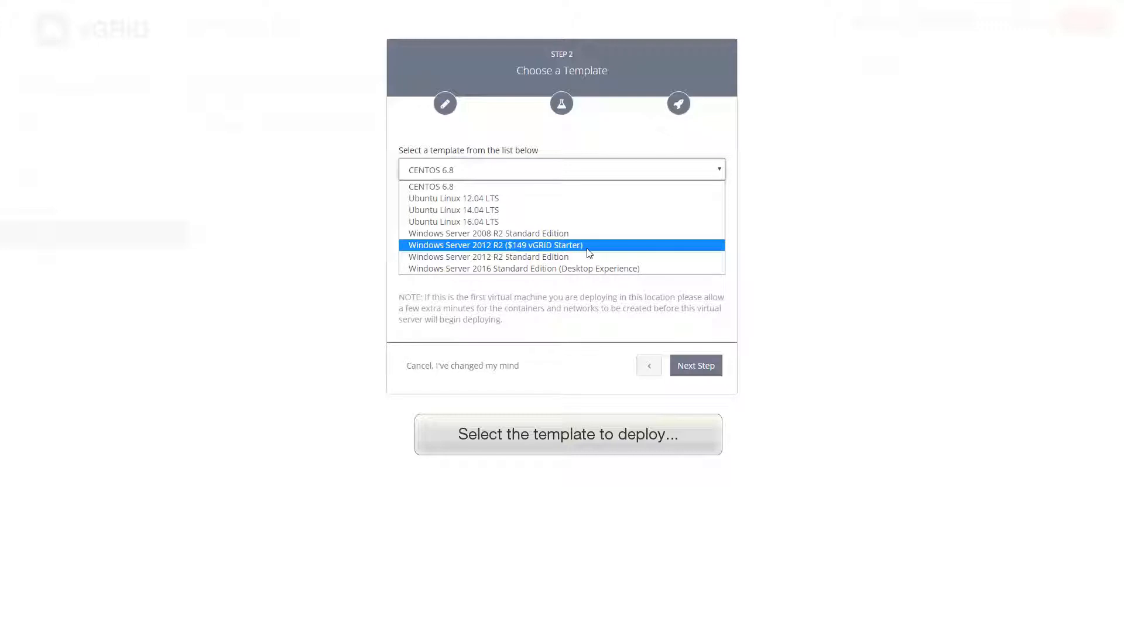
pyautogui.click(623, 269)
pyautogui.click(620, 265)
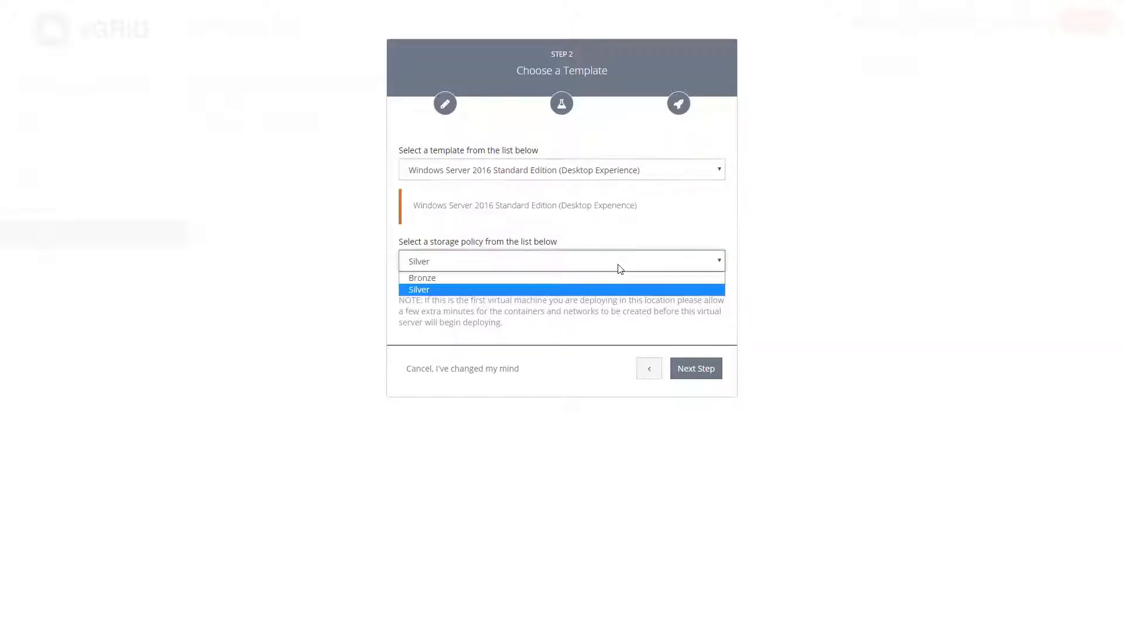
pyautogui.click(645, 254)
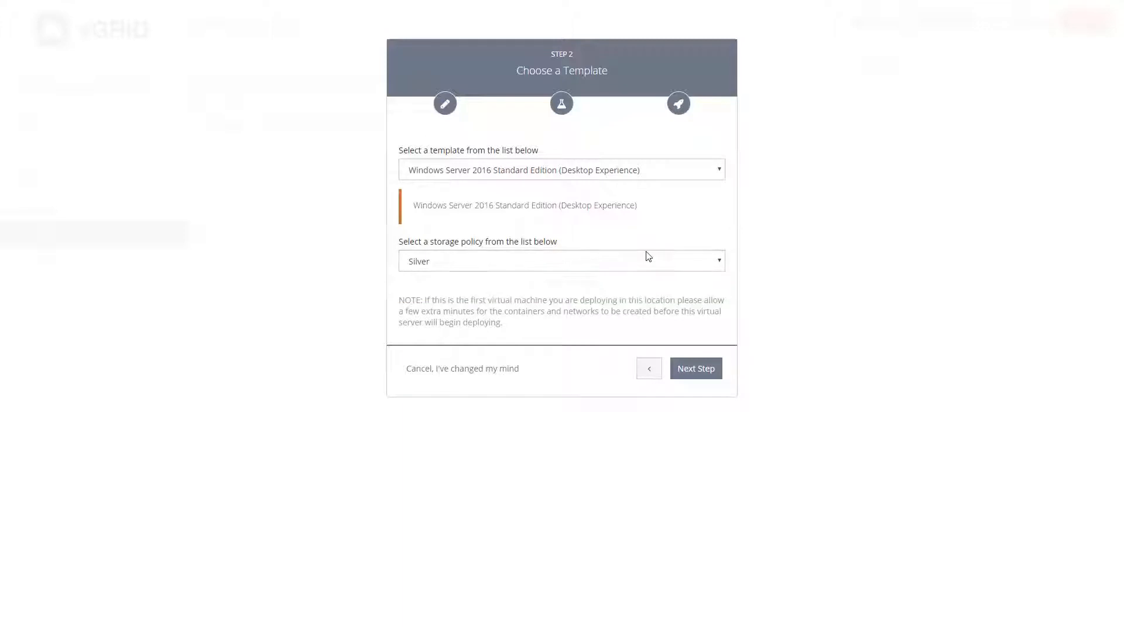
pyautogui.click(705, 374)
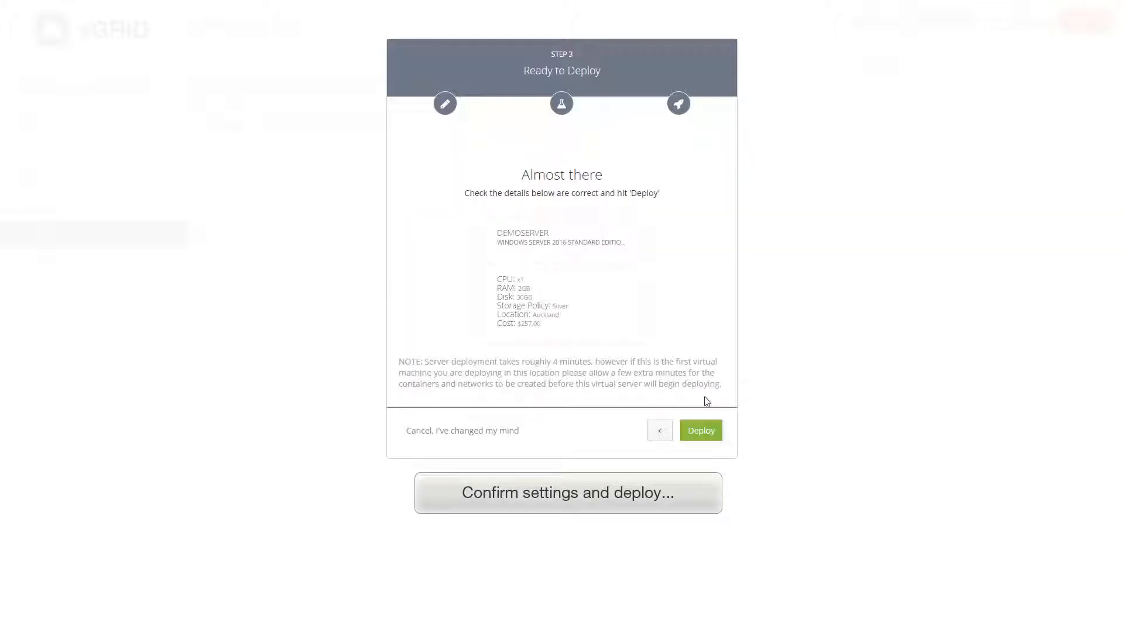
# - Deploy DEMOSERVER as a 1 vCPU, 2 GB RAM, 30 GB disk server
pyautogui.click(701, 431)
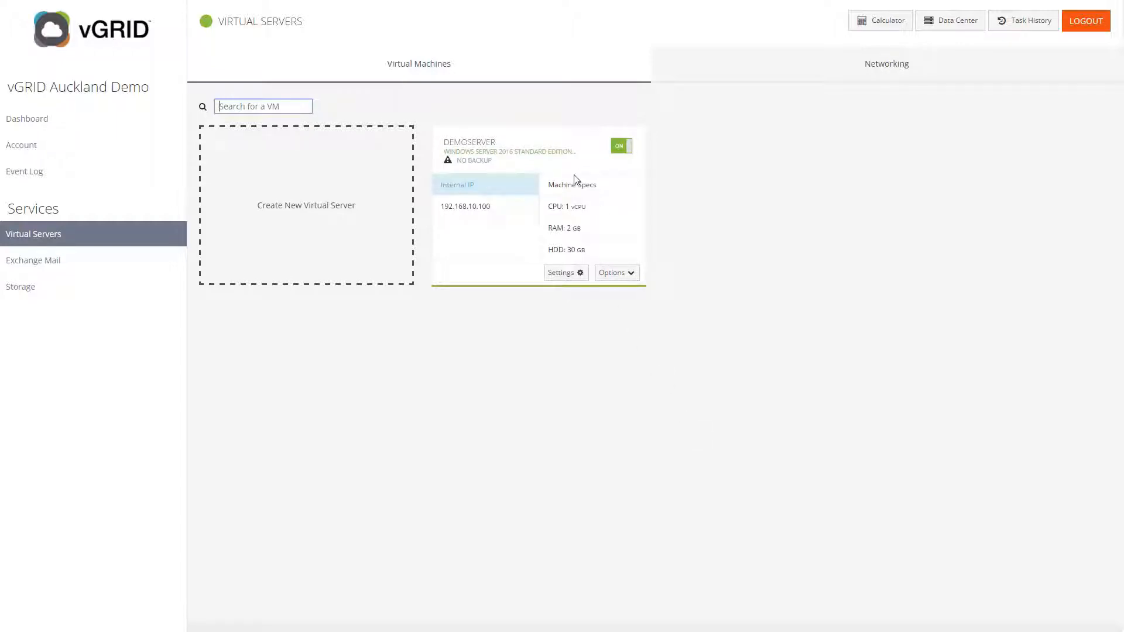
# - Shut down DEMOSERVER and confirm so it shows as OFF
pyautogui.click(624, 147)
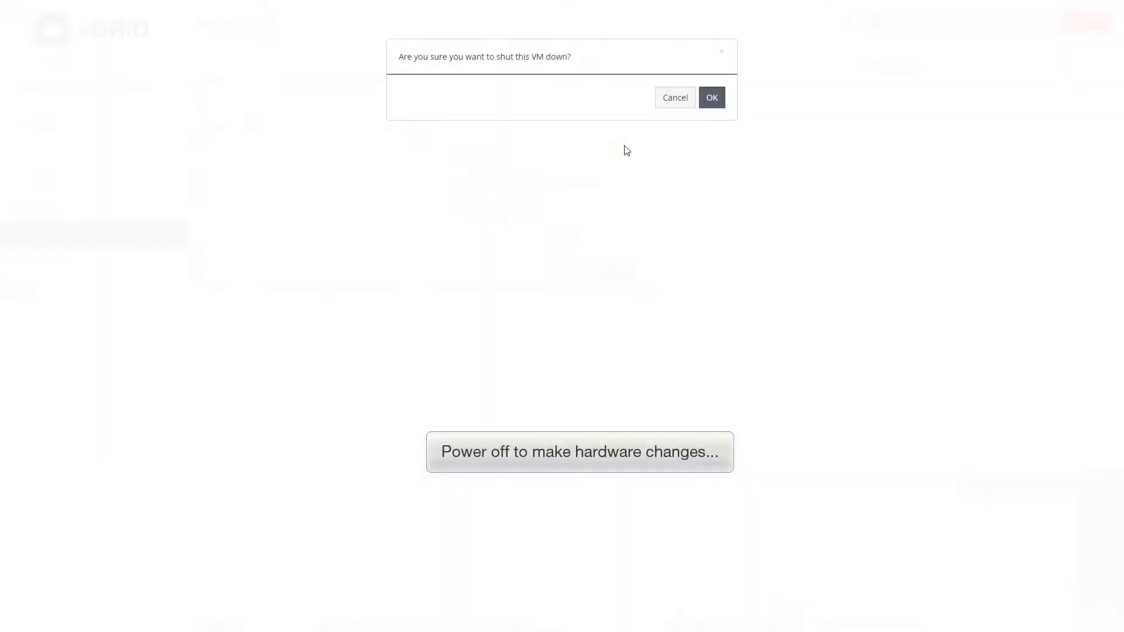
pyautogui.click(717, 101)
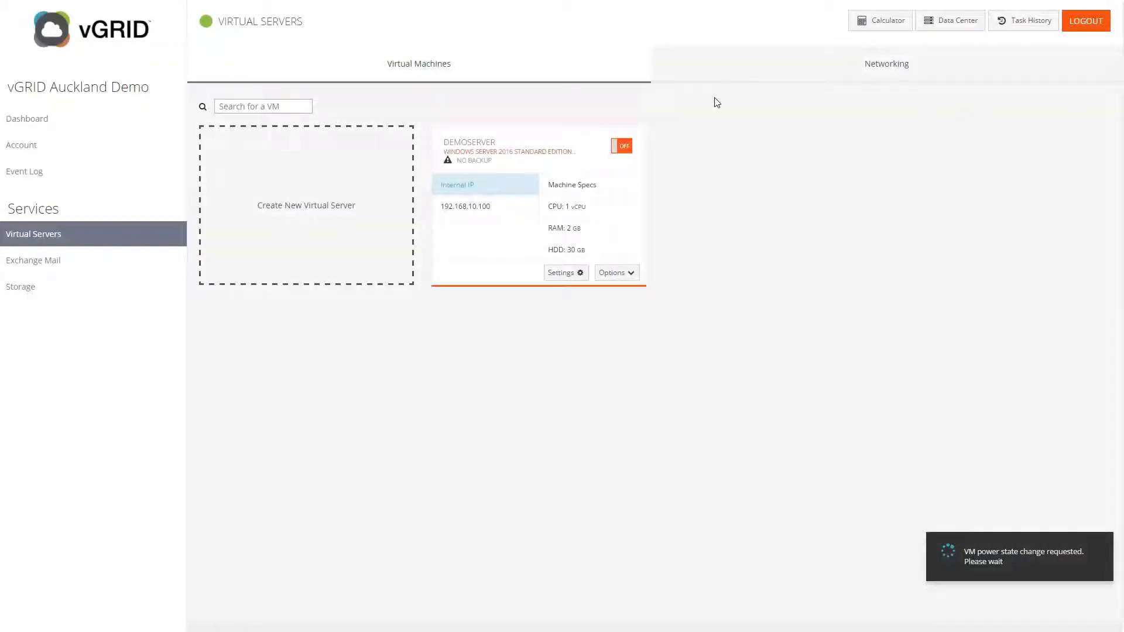
# - In DEMOSERVER's hardware settings, set 2 vCPUs and select the RAM total allocation field
pyautogui.click(565, 274)
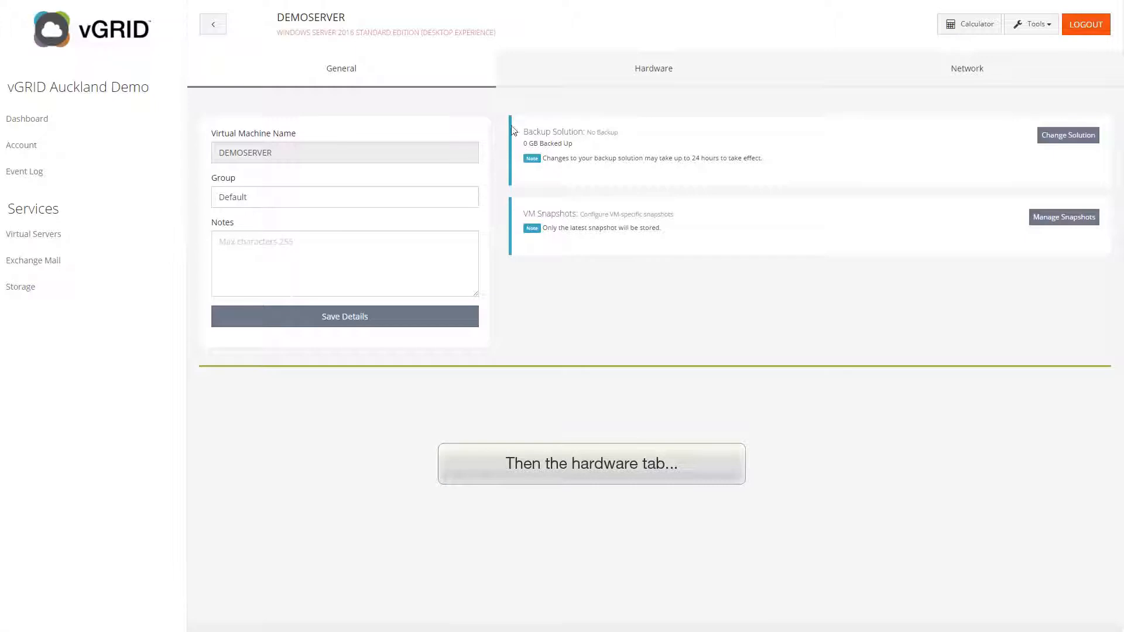
pyautogui.click(666, 78)
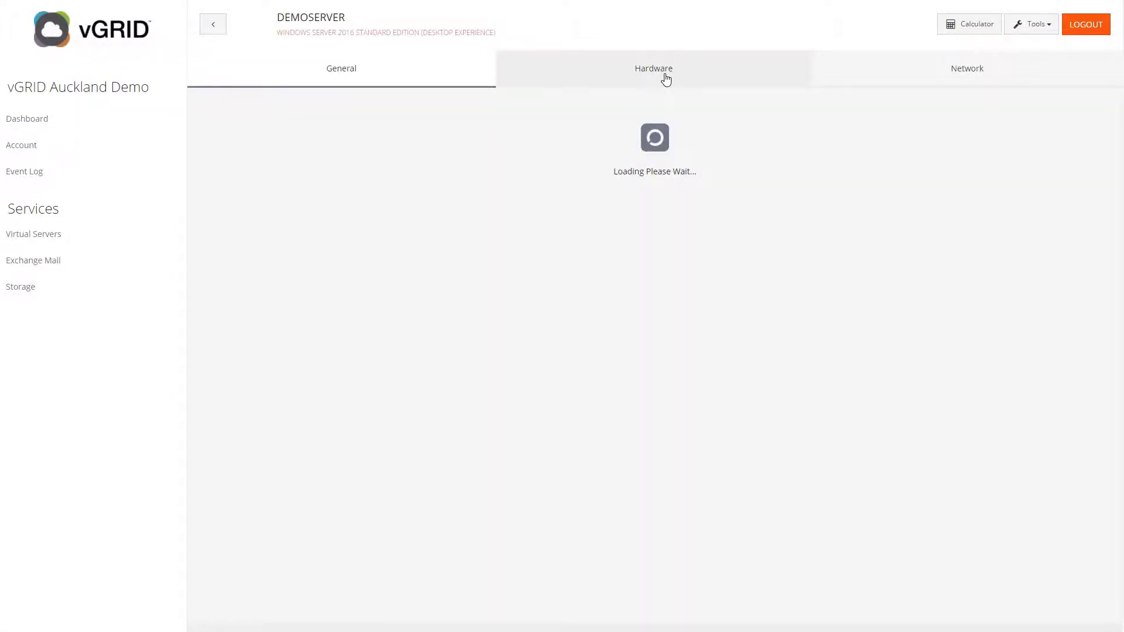
pyautogui.click(600, 152)
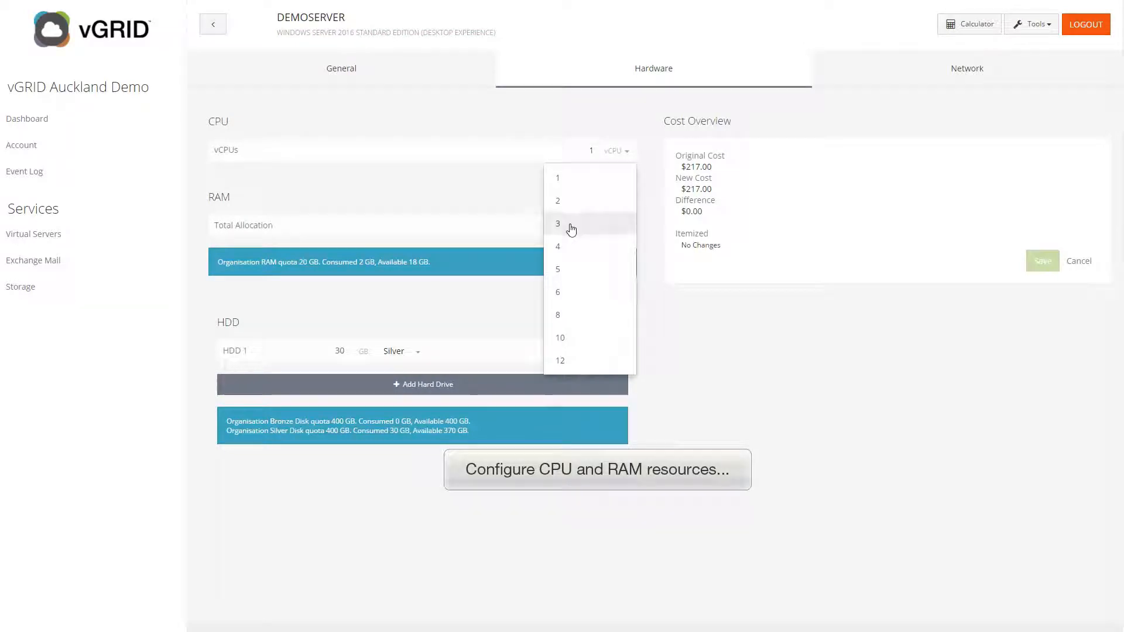
pyautogui.click(565, 204)
pyautogui.click(602, 226)
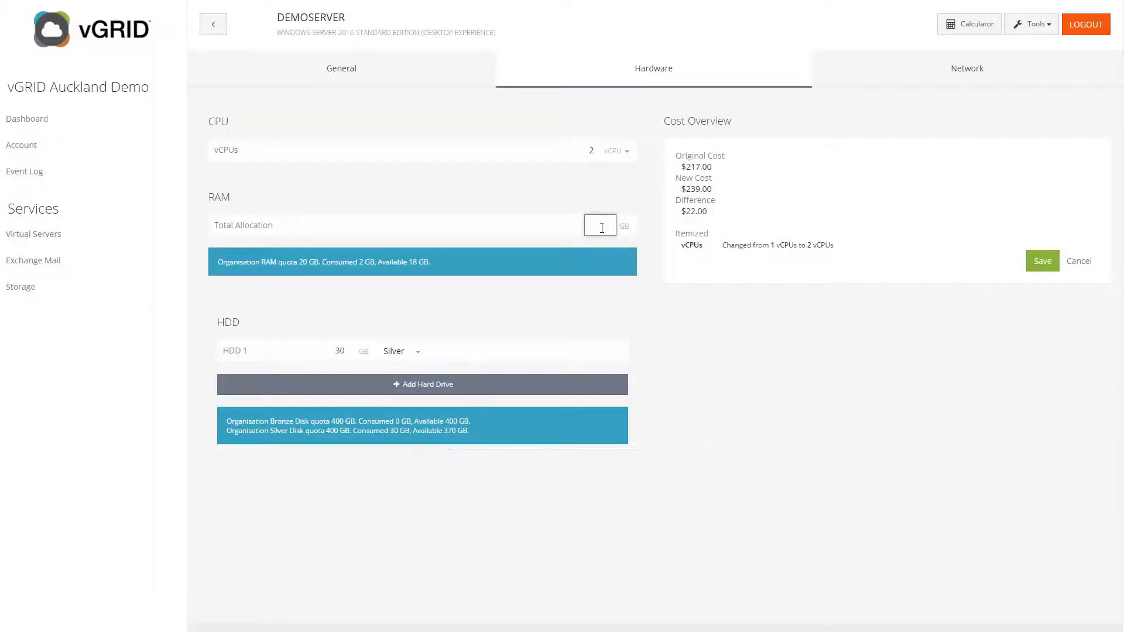
# - Set the RAM allocation to 6 GB and enlarge HDD 1 to 50 GB
pyautogui.write('6')
pyautogui.click(340, 353)
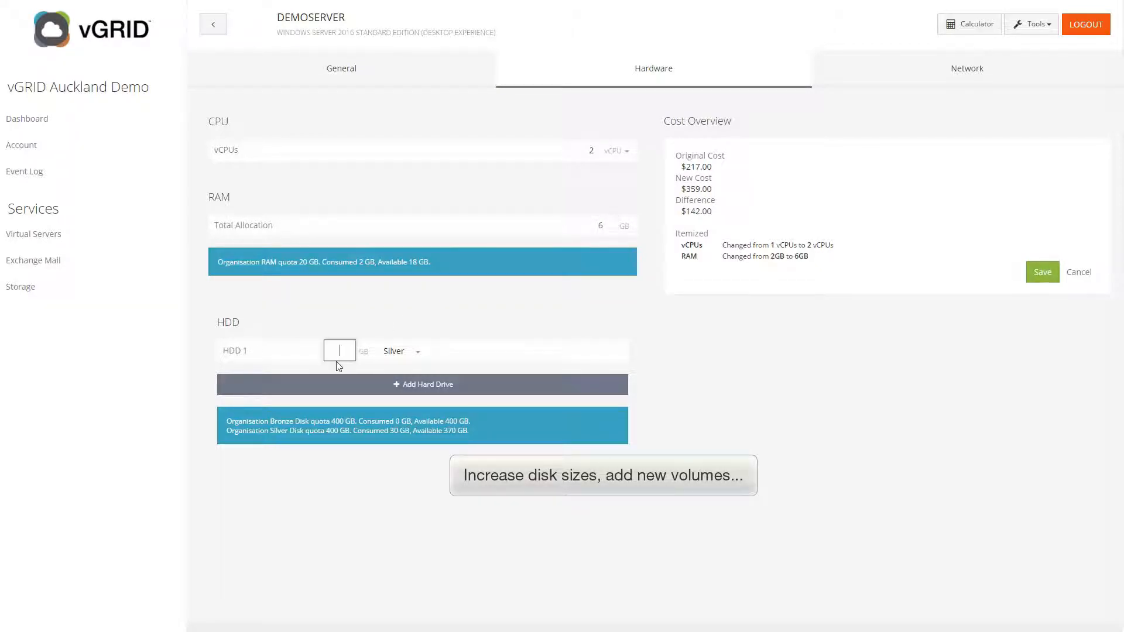
pyautogui.write('50')
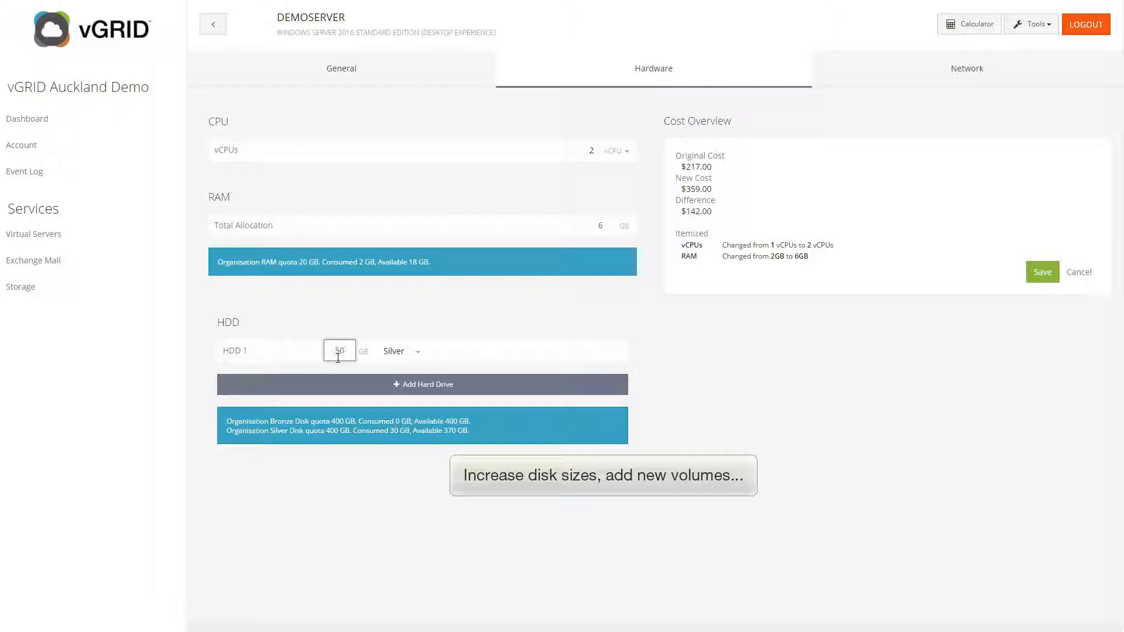
# - Add a second hard drive on the Bronze tier sized 200 GB
pyautogui.click(396, 387)
pyautogui.click(396, 382)
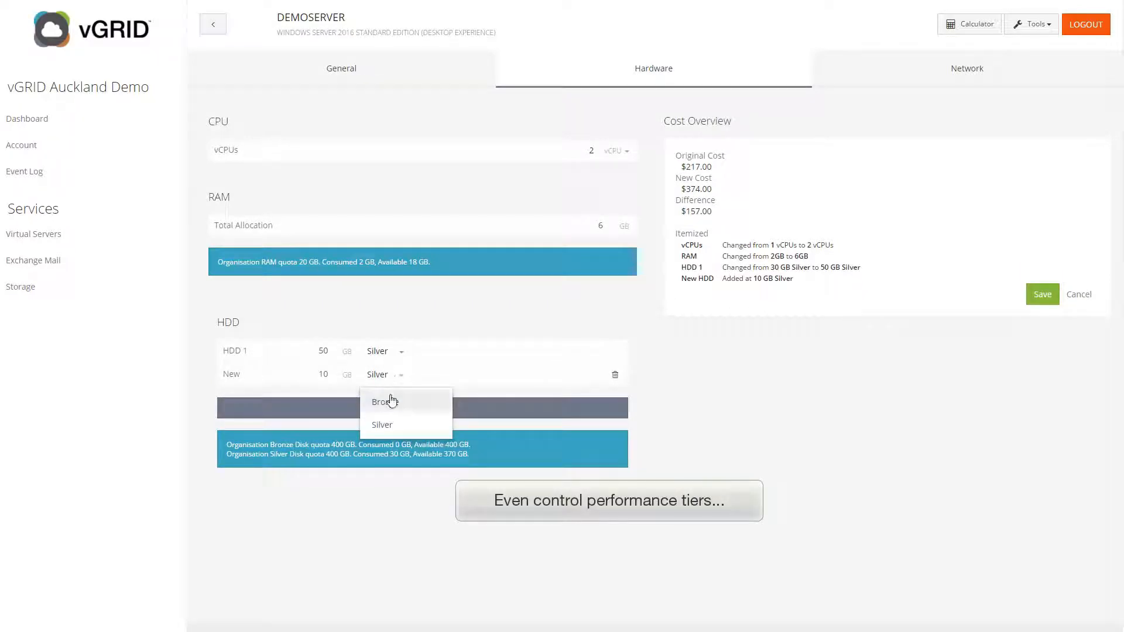
pyautogui.click(388, 404)
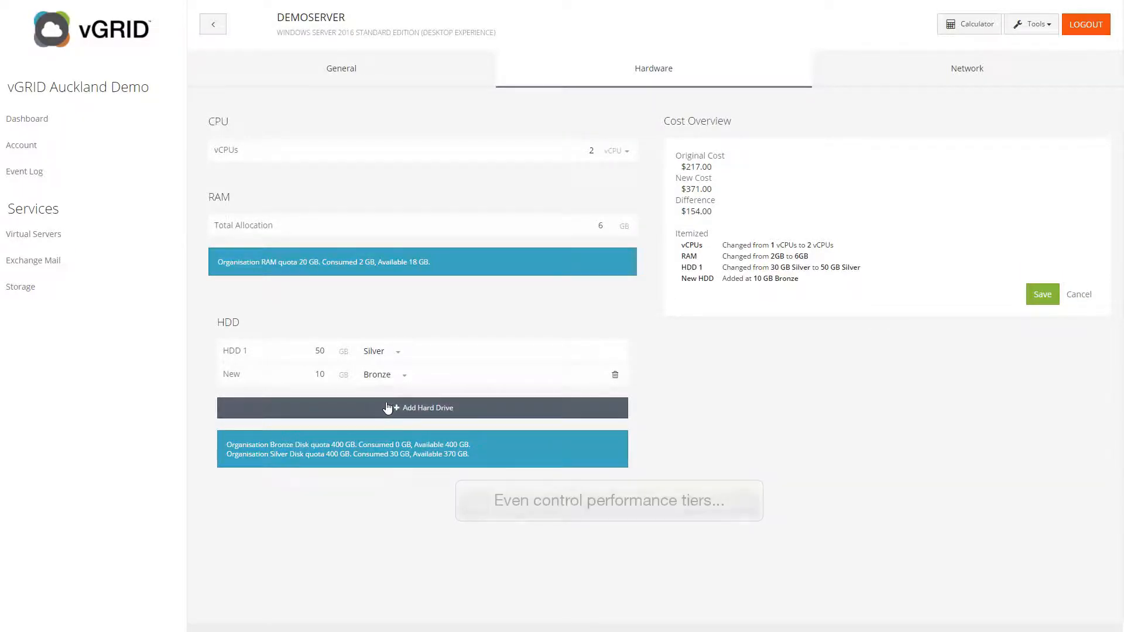
pyautogui.doubleClick(320, 375)
pyautogui.press('BackSpace')
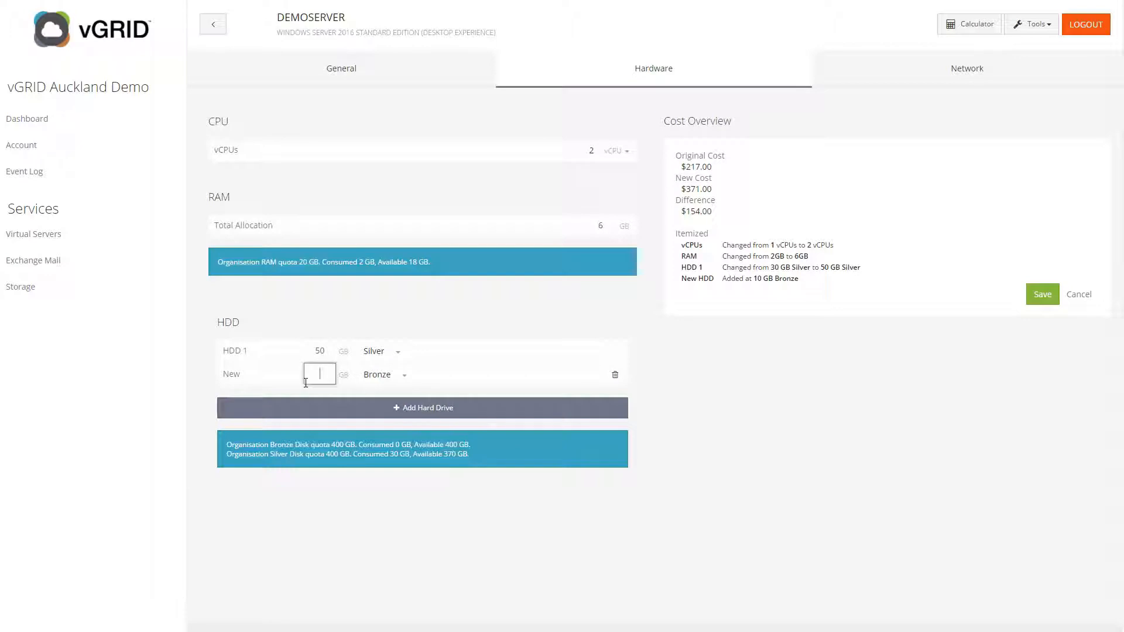
pyautogui.write('200')
pyautogui.click(678, 410)
pyautogui.click(1043, 298)
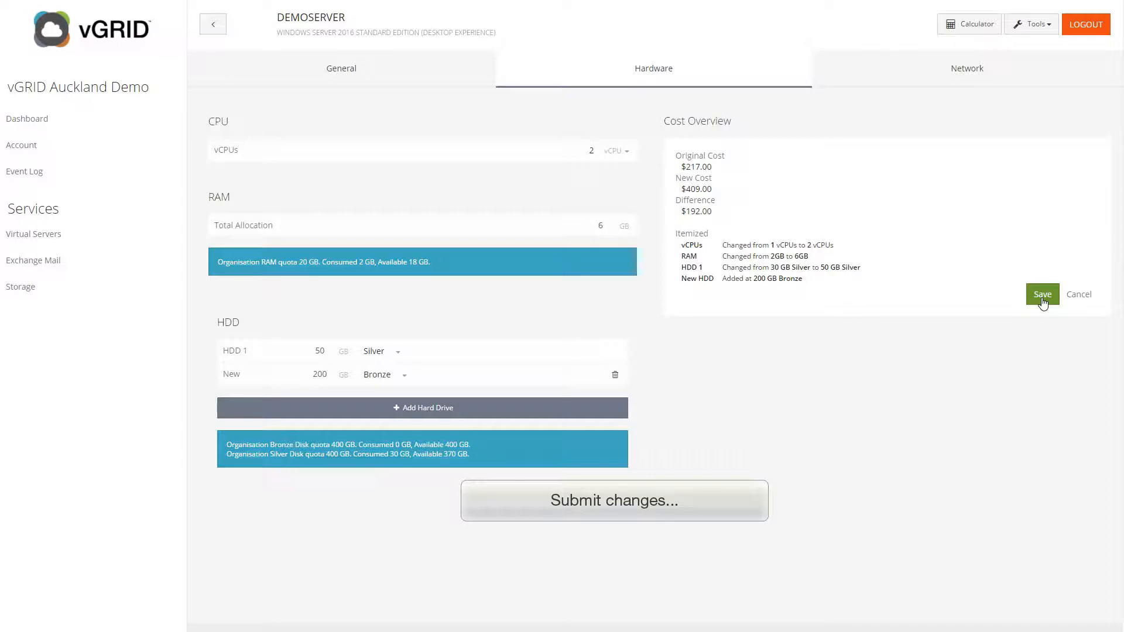
# - Save and confirm the hardware upgrade to 2 vCPUs, 6 GB RAM, and 50 GB plus 200 GB disks
pyautogui.click(1043, 296)
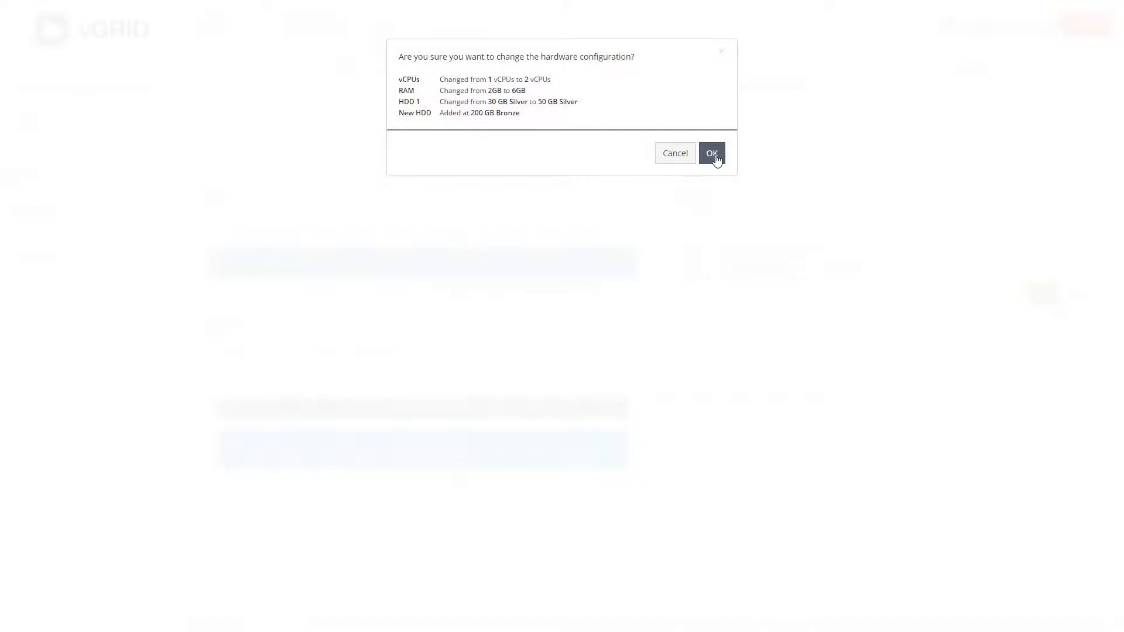
pyautogui.click(714, 156)
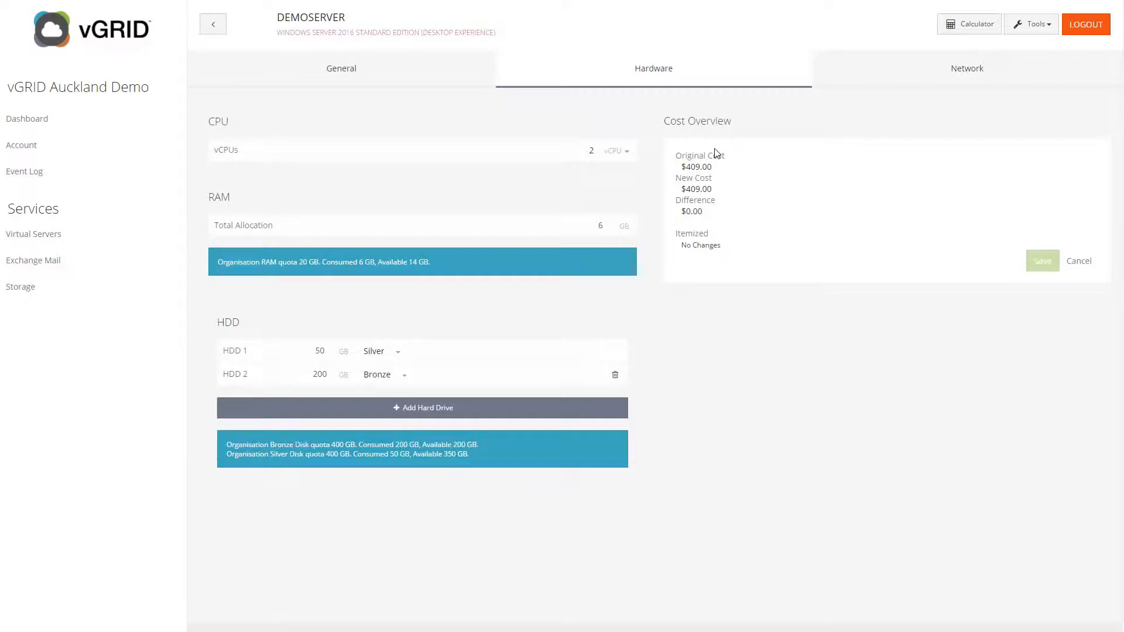
# - On DEMOSERVER's Network page, add HTTP (80) as an inbound port by searching 'web'
pyautogui.click(964, 73)
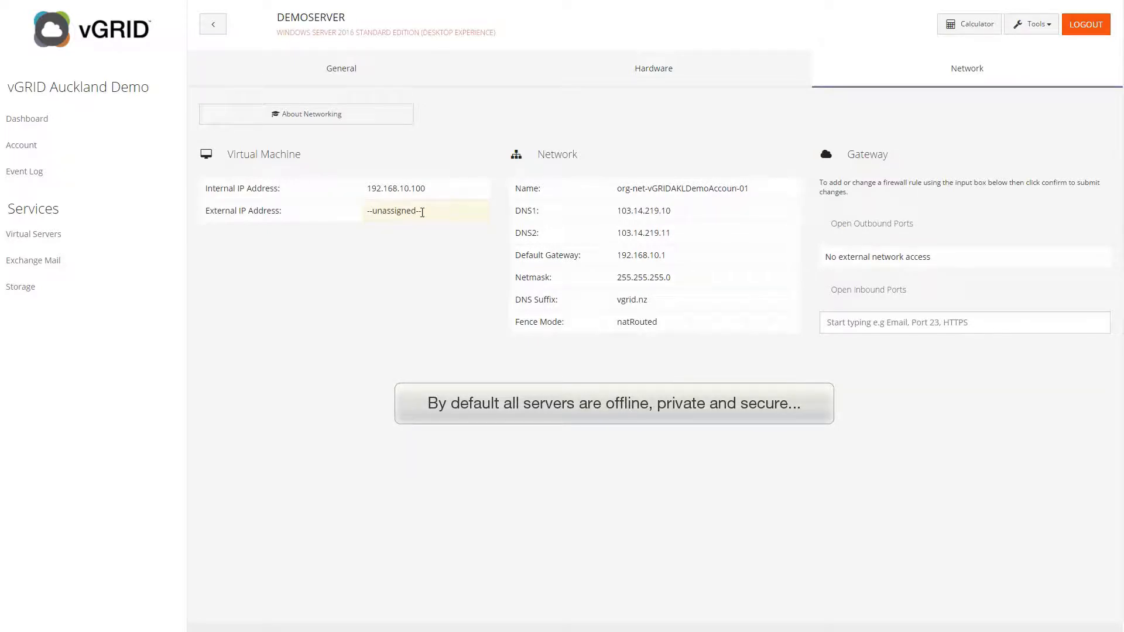
pyautogui.click(867, 323)
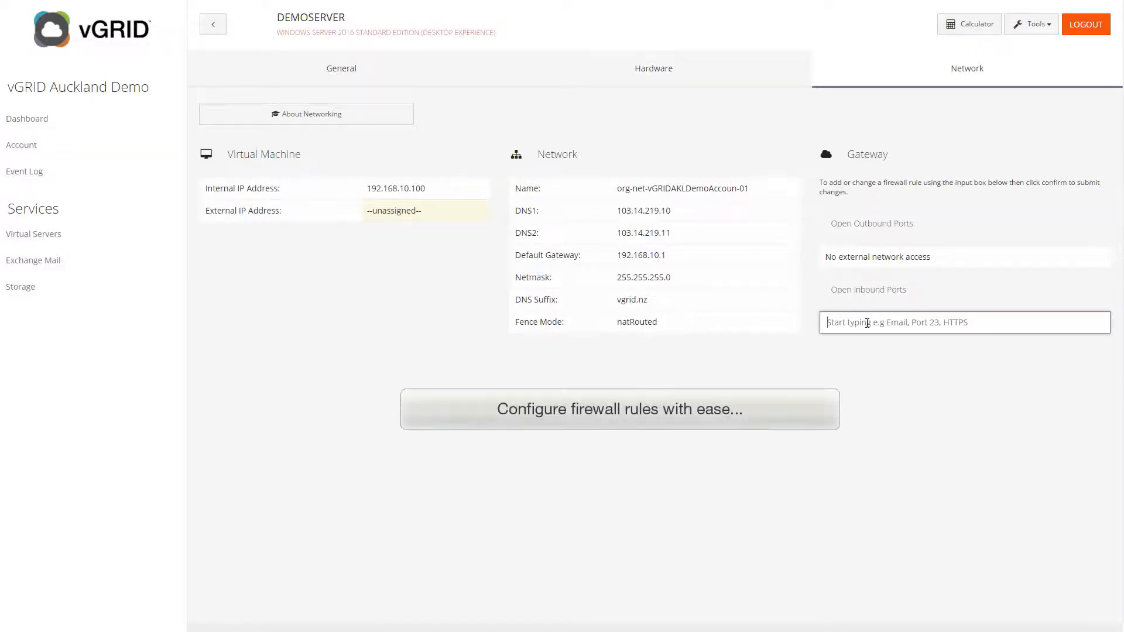
pyautogui.write('web')
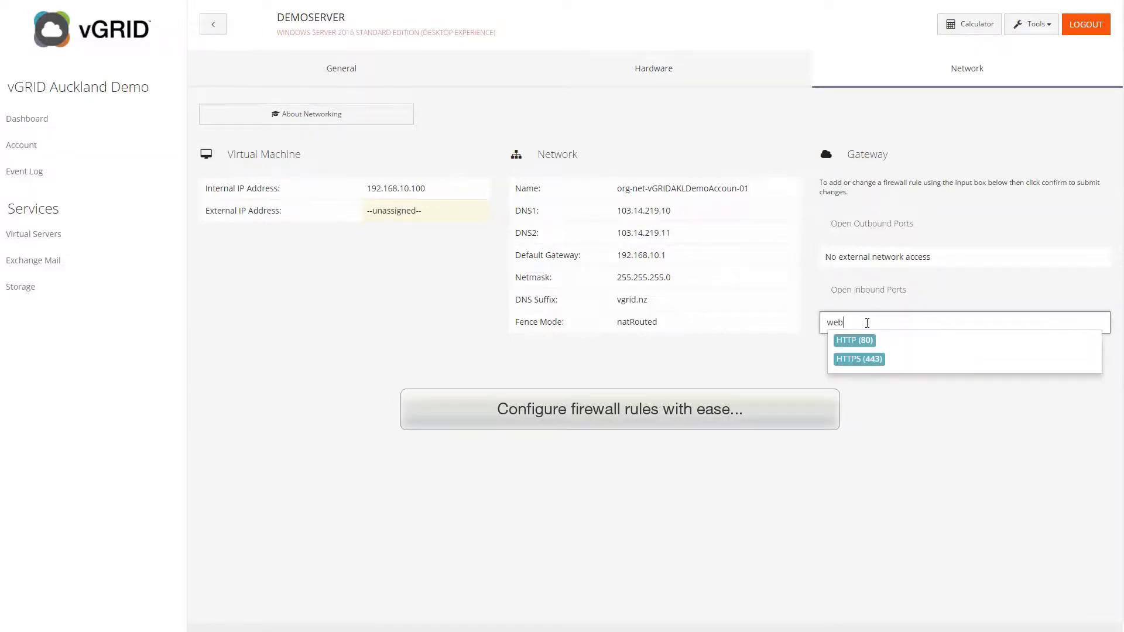
pyautogui.click(899, 346)
# - Save and confirm the HTTP firewall rule, giving DEMOSERVER public IP 103.14.218.250
pyautogui.click(1095, 373)
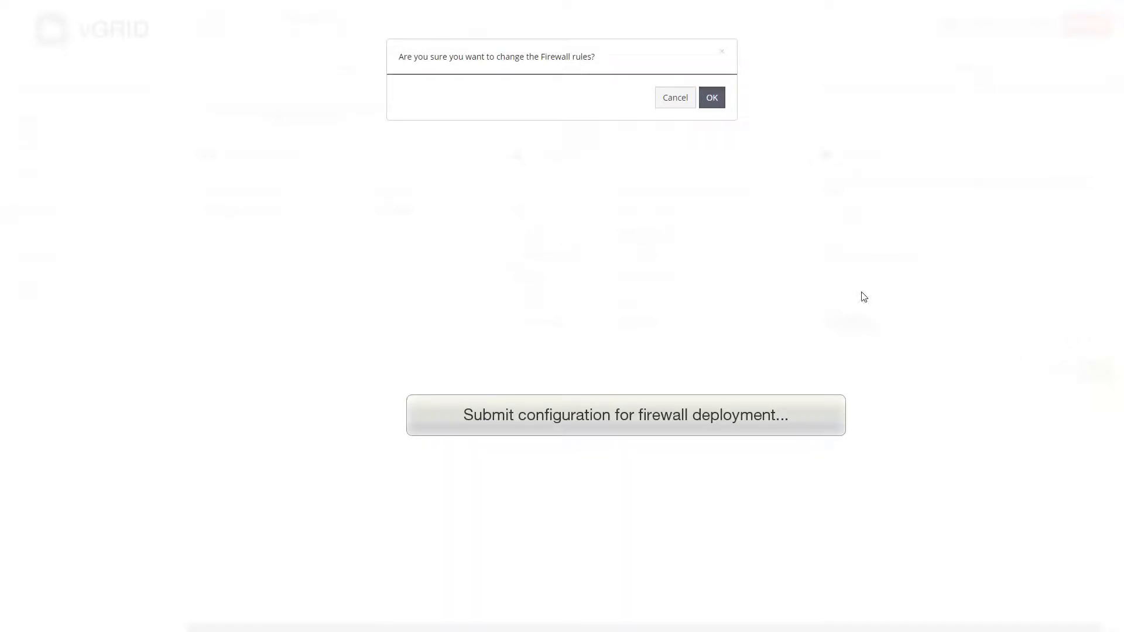
pyautogui.click(714, 103)
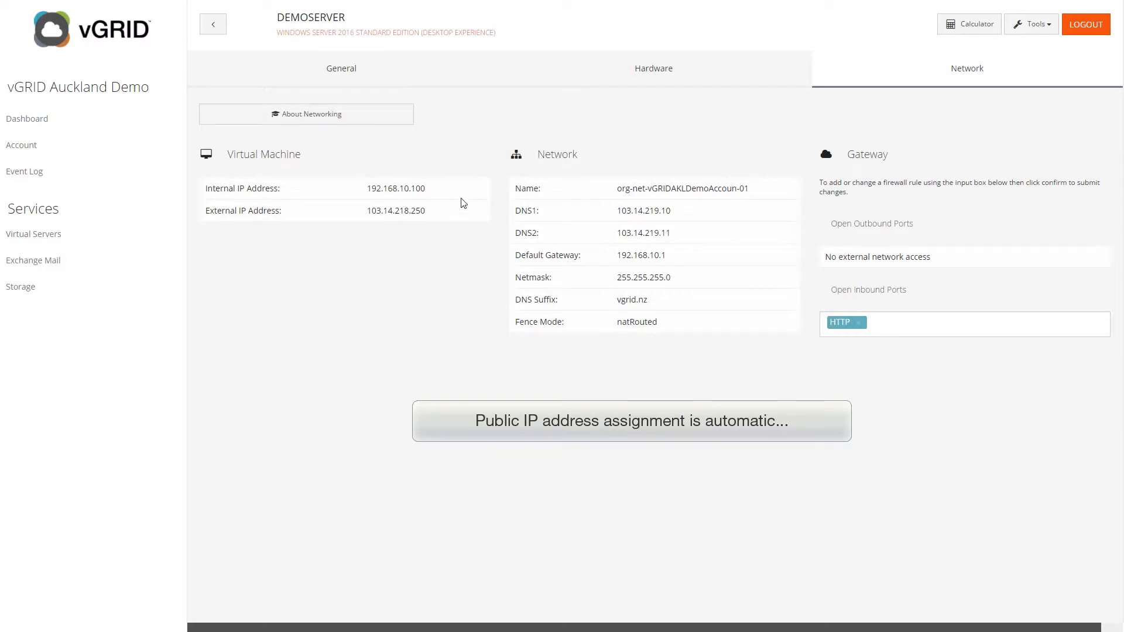
# - Power on DEMOSERVER from Tools, confirm, and go back to the Virtual Servers list
pyautogui.click(1033, 24)
pyautogui.click(1011, 57)
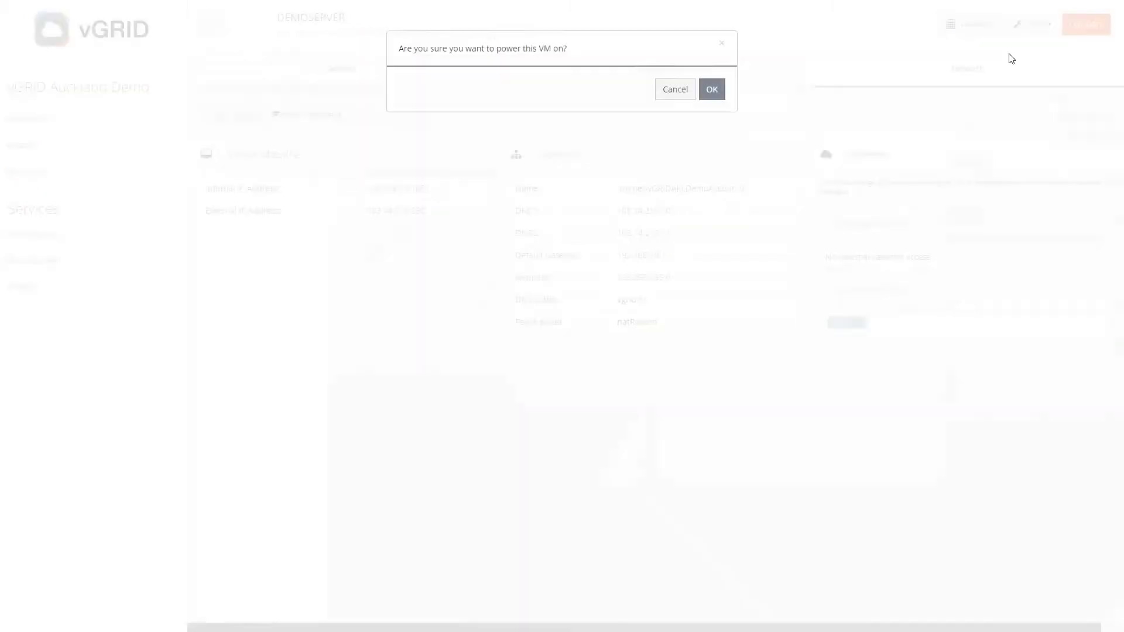
pyautogui.click(713, 97)
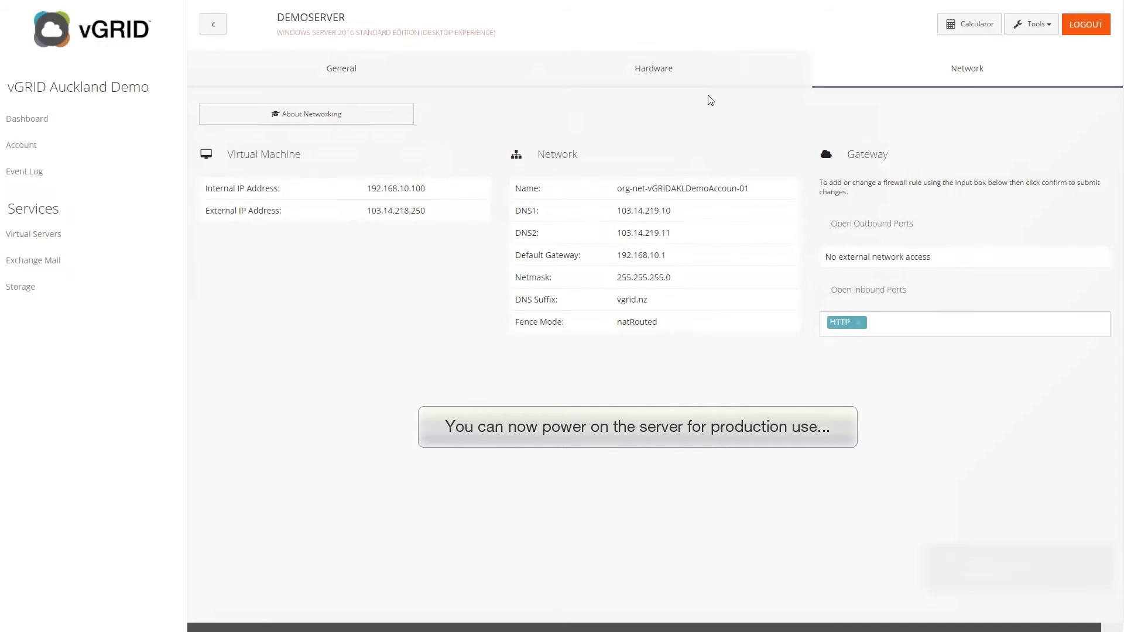
pyautogui.click(212, 26)
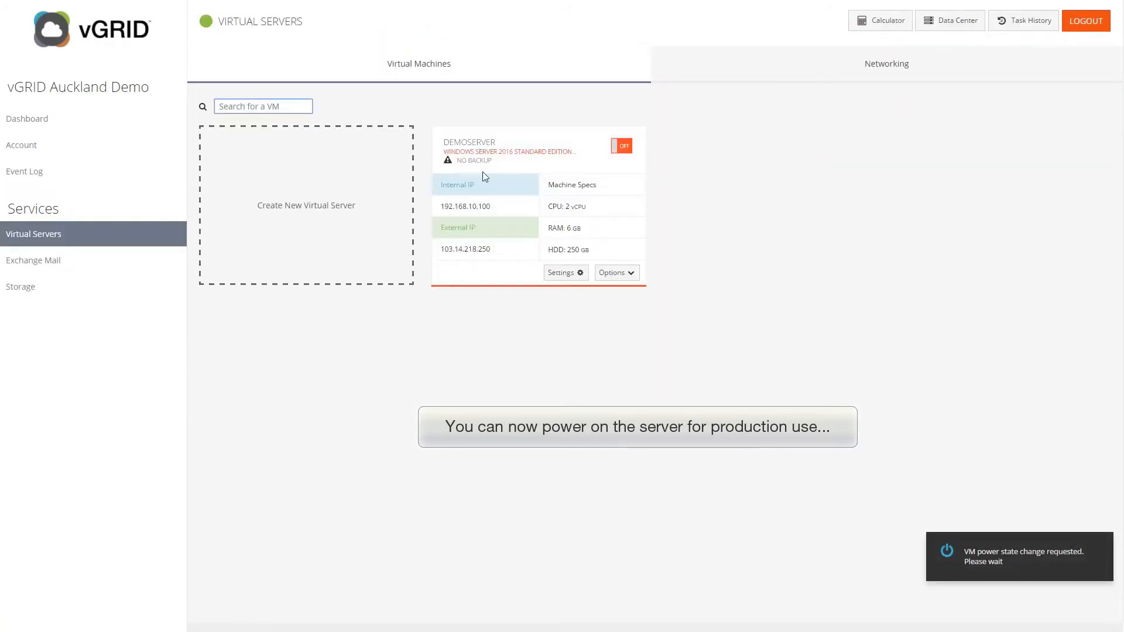